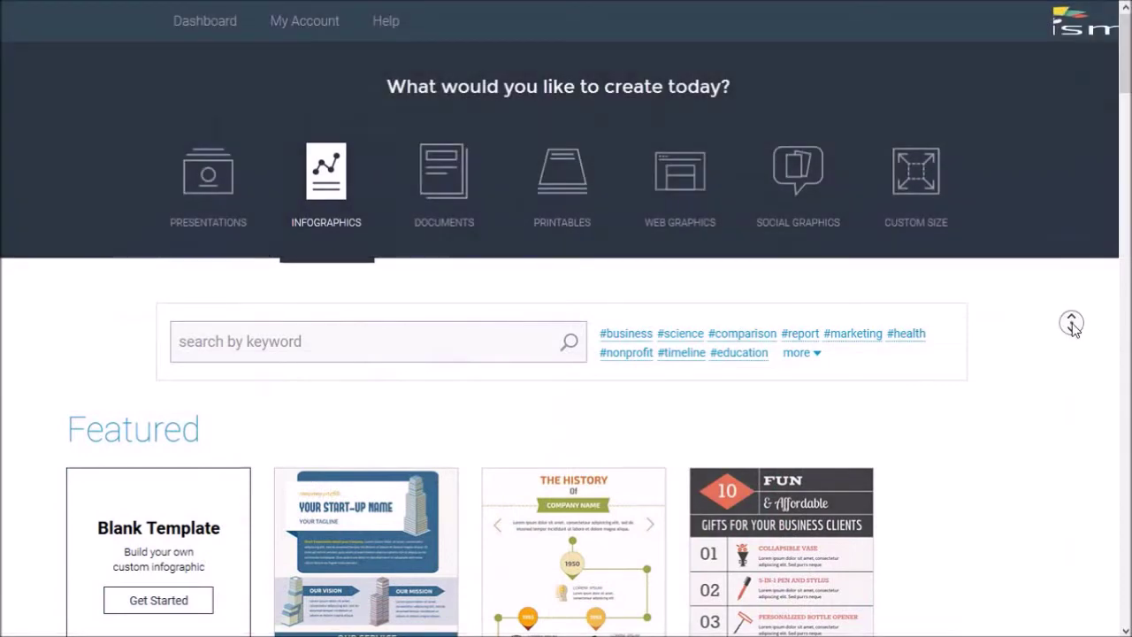
# Step: Browse the featured infographic templates and return to the blank template at the start of the gallery
pyautogui.scroll(-3, 1072, 326)
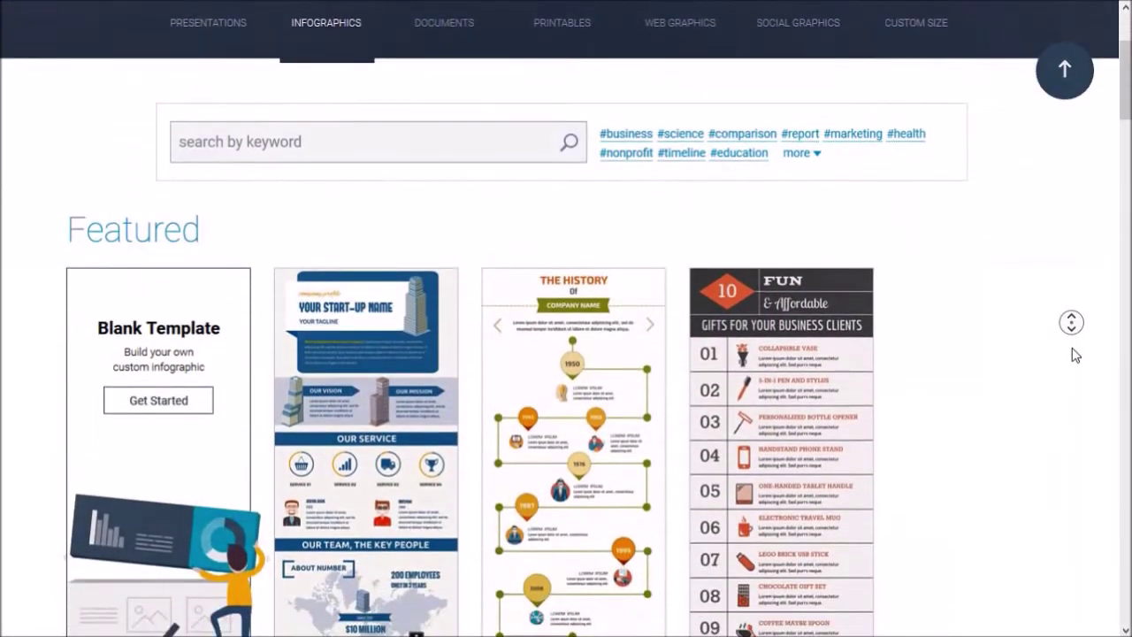
pyautogui.scroll(-3, 1072, 325)
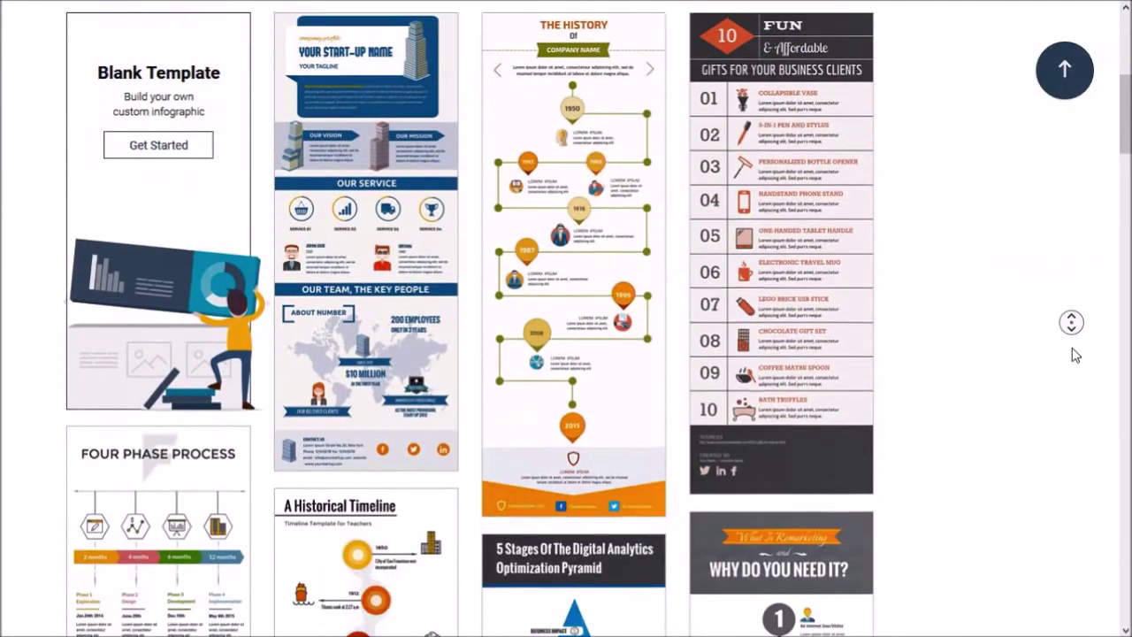
pyautogui.scroll(-2, 1072, 348)
pyautogui.scroll(-3, 1072, 348)
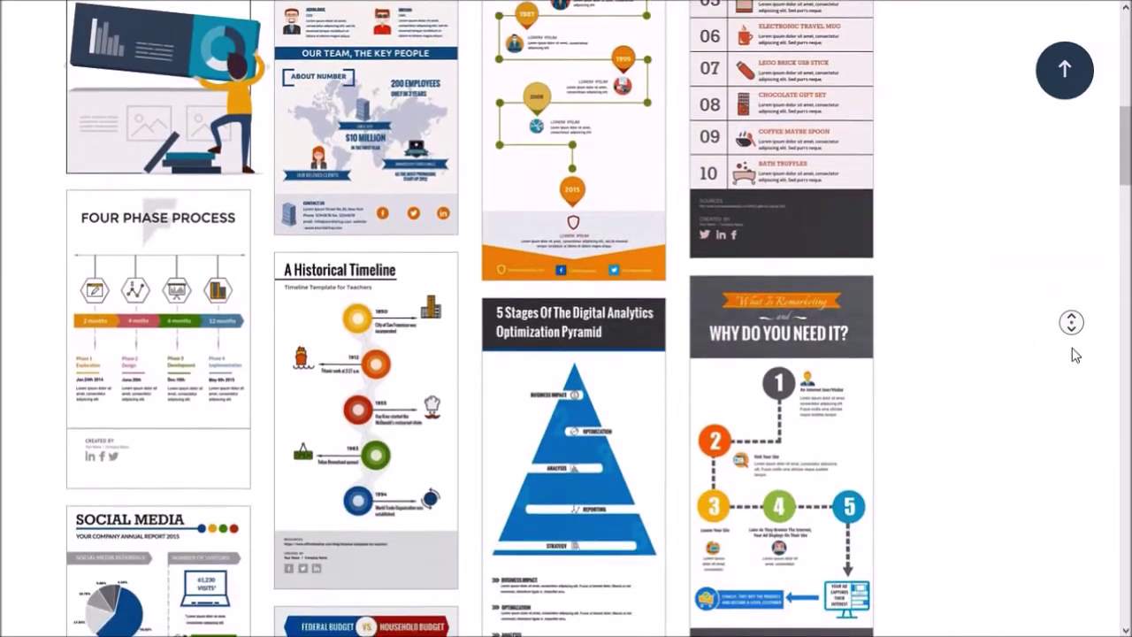
pyautogui.scroll(-3, 1073, 349)
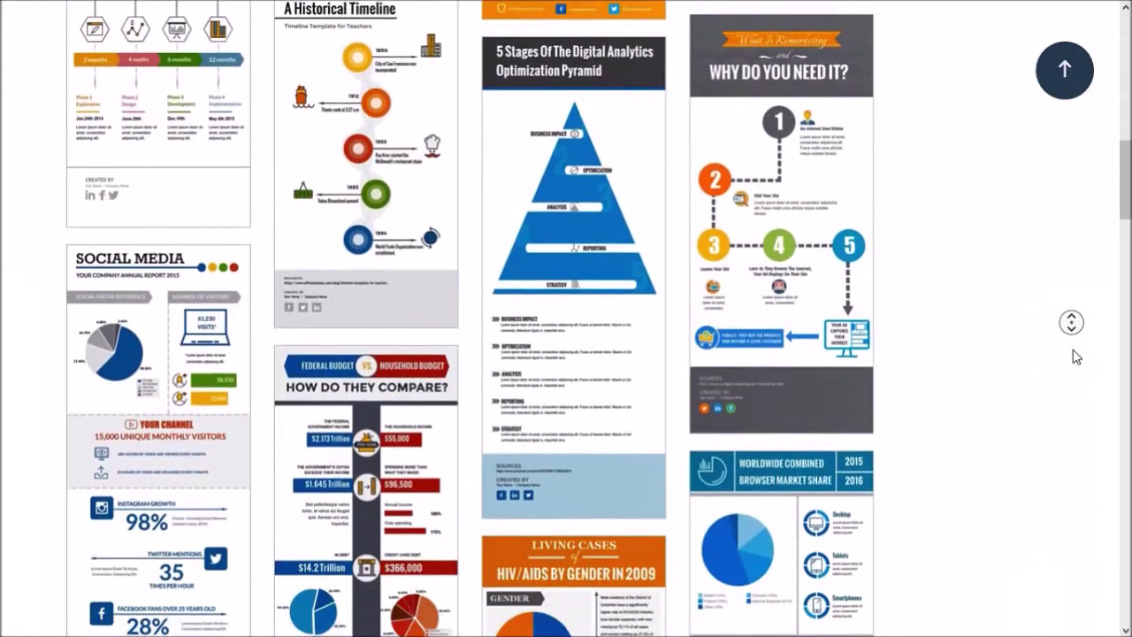
pyautogui.scroll(-1, 1073, 349)
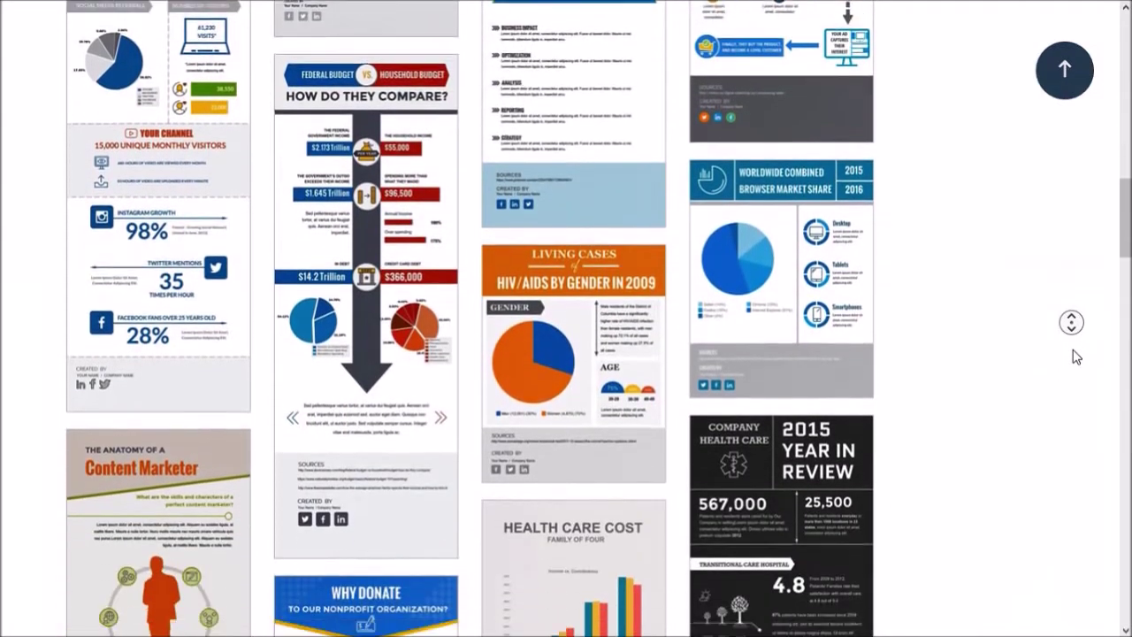
pyautogui.scroll(-1, 1072, 323)
pyautogui.scroll(-1, 1076, 356)
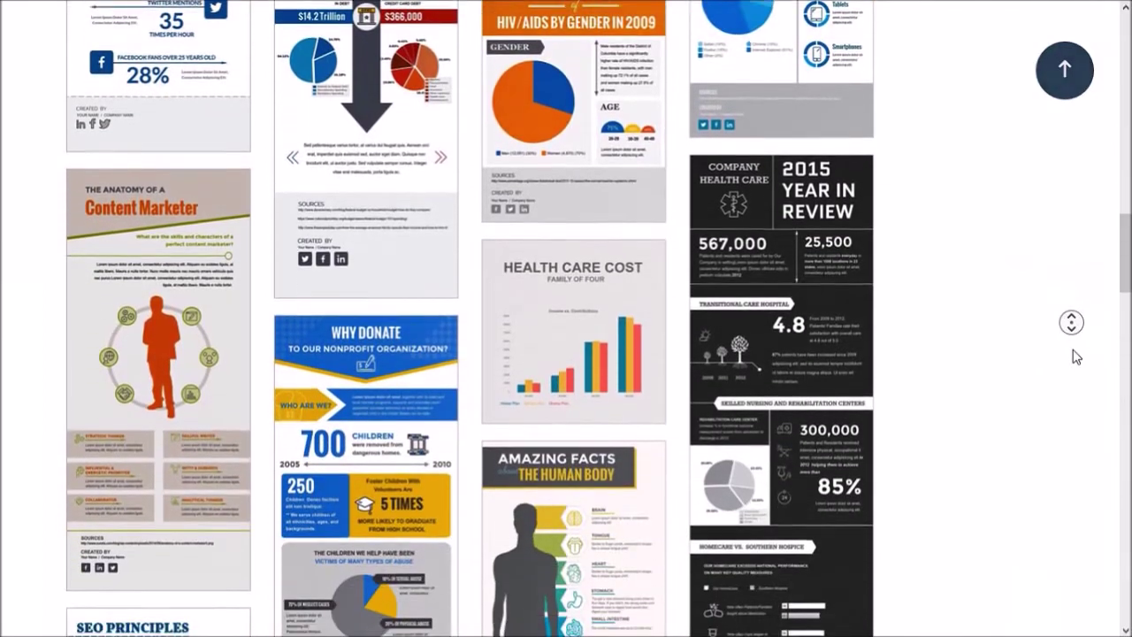
pyautogui.scroll(-1, 1076, 356)
pyautogui.scroll(-1, 1076, 356)
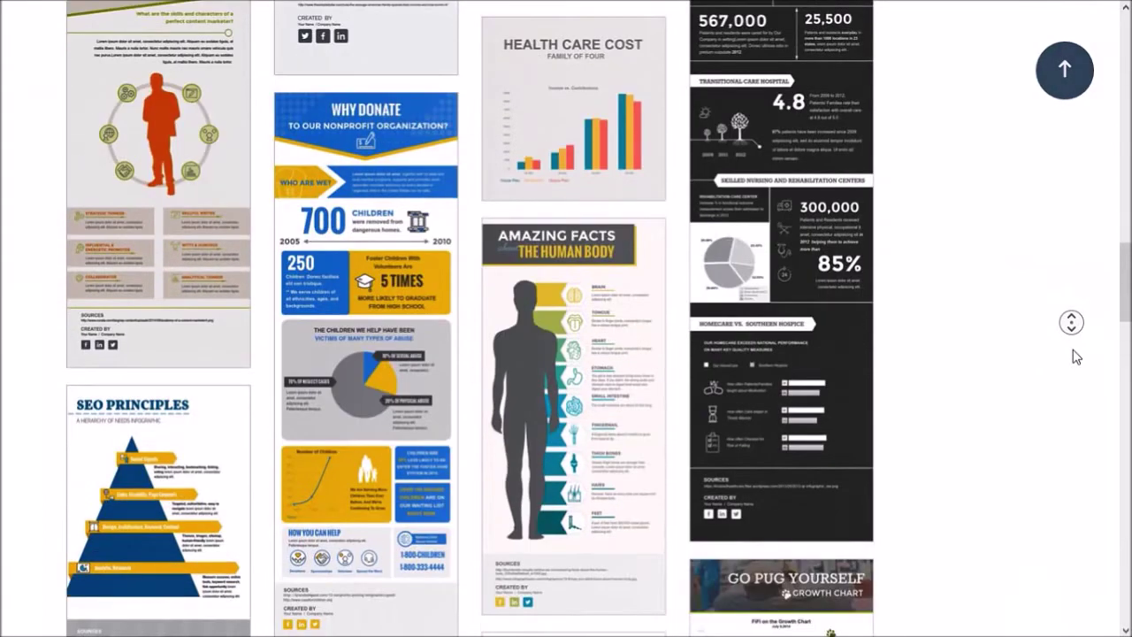
pyautogui.moveTo(1126, 202); pyautogui.dragTo(1125, 49)
pyautogui.scroll(-4, 1076, 357)
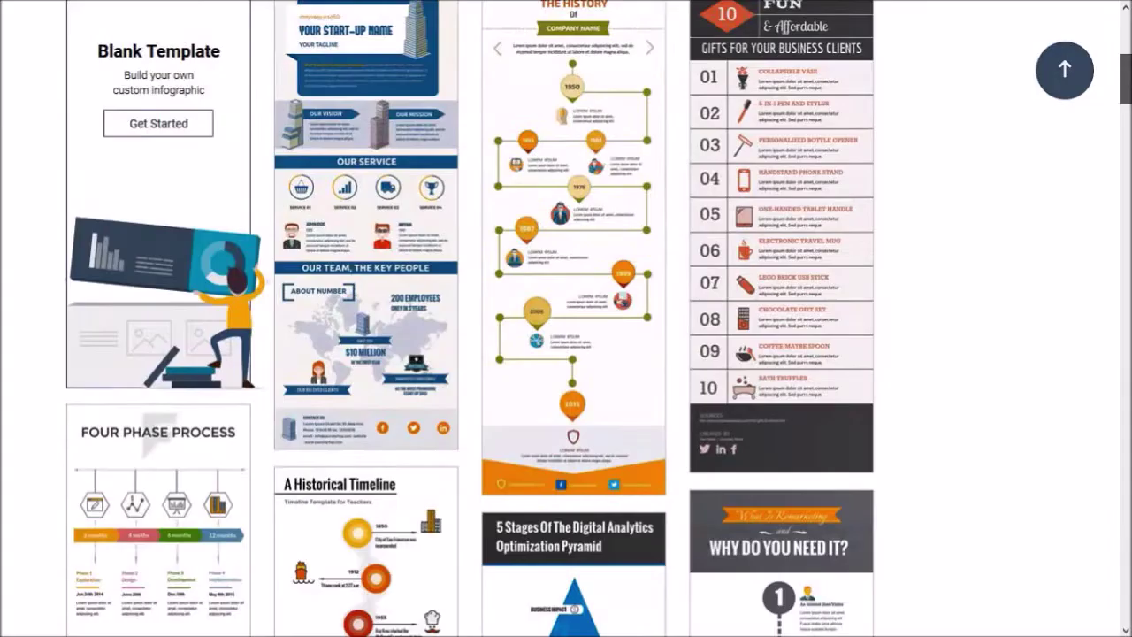
pyautogui.scroll(1, 1075, 356)
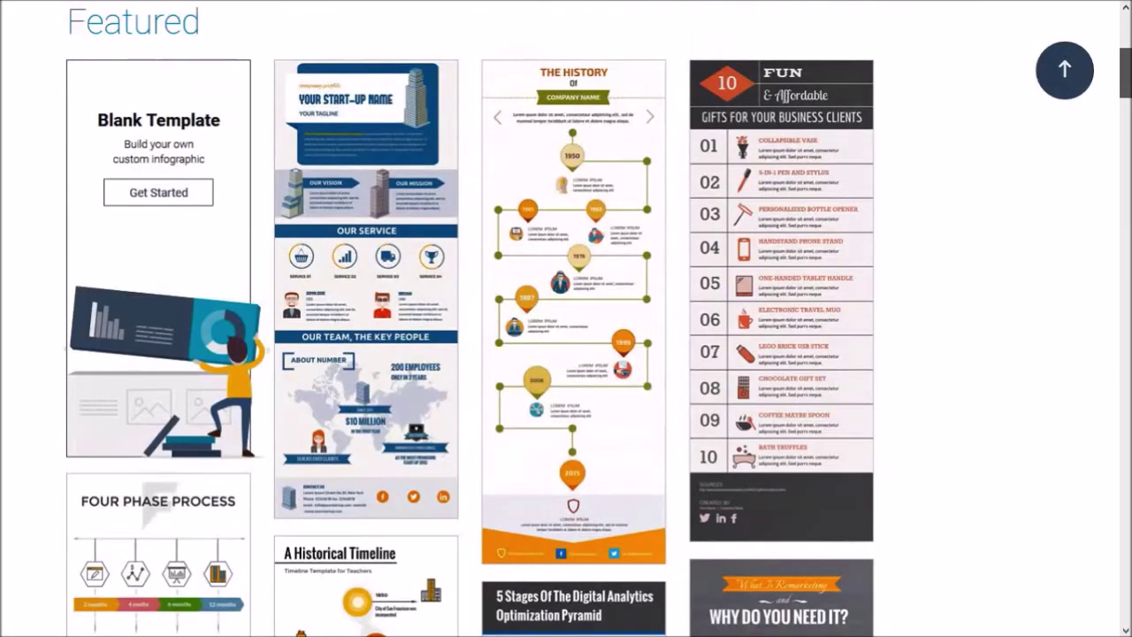
pyautogui.scroll(1, 1075, 357)
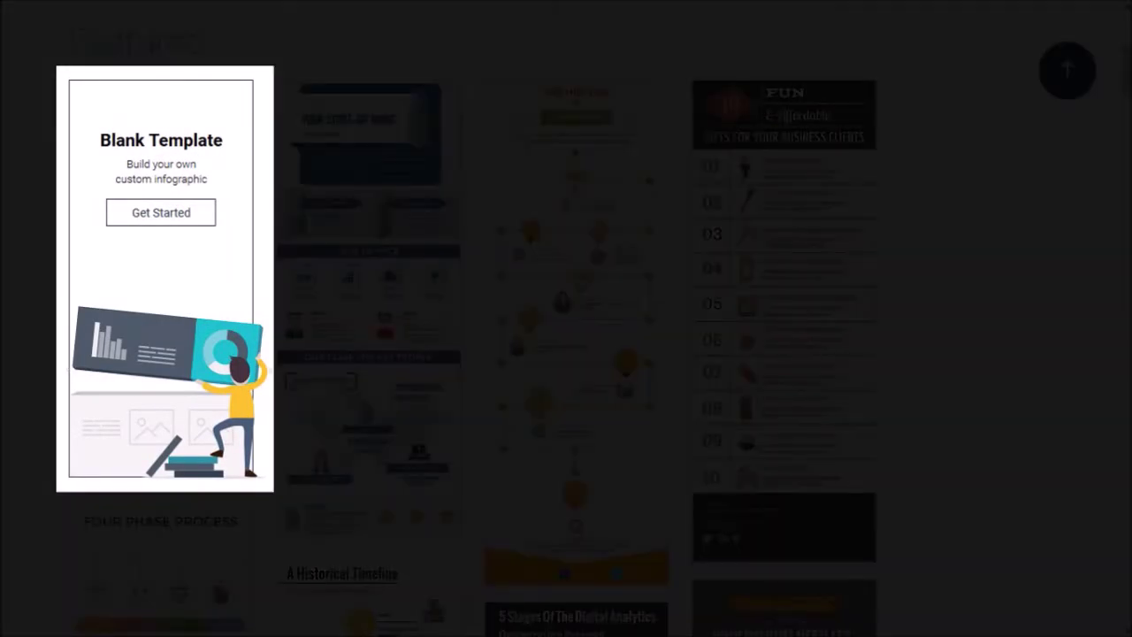
# Step: Add a second block to the blank infographic, shorten it, and view the Statistics / Figures block layouts
pyautogui.moveTo(161, 265)
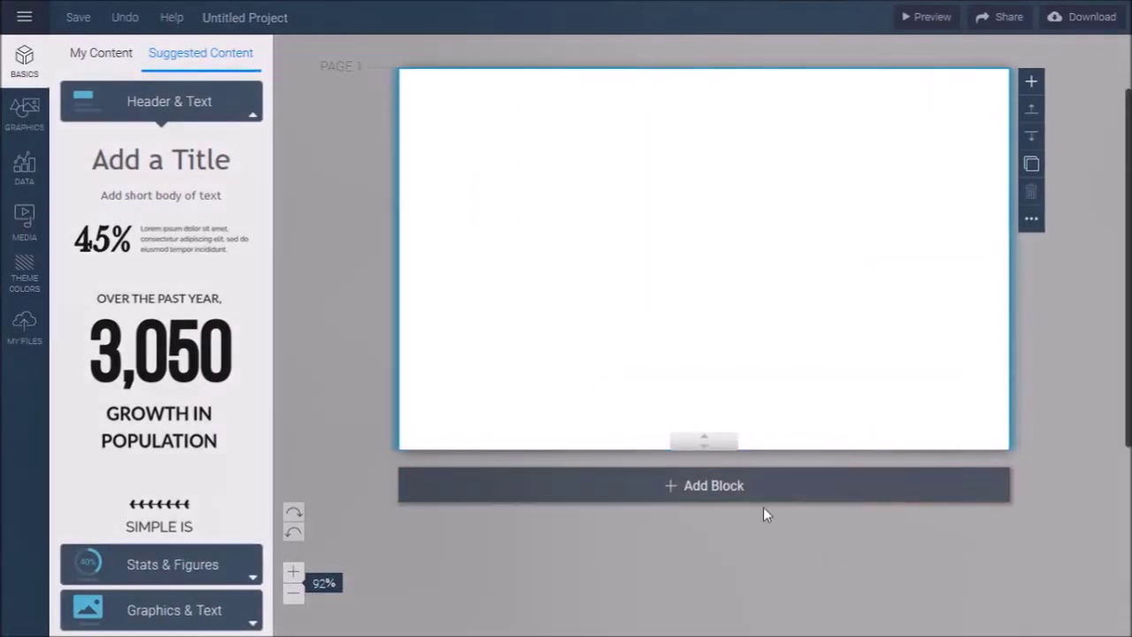
pyautogui.click(725, 492)
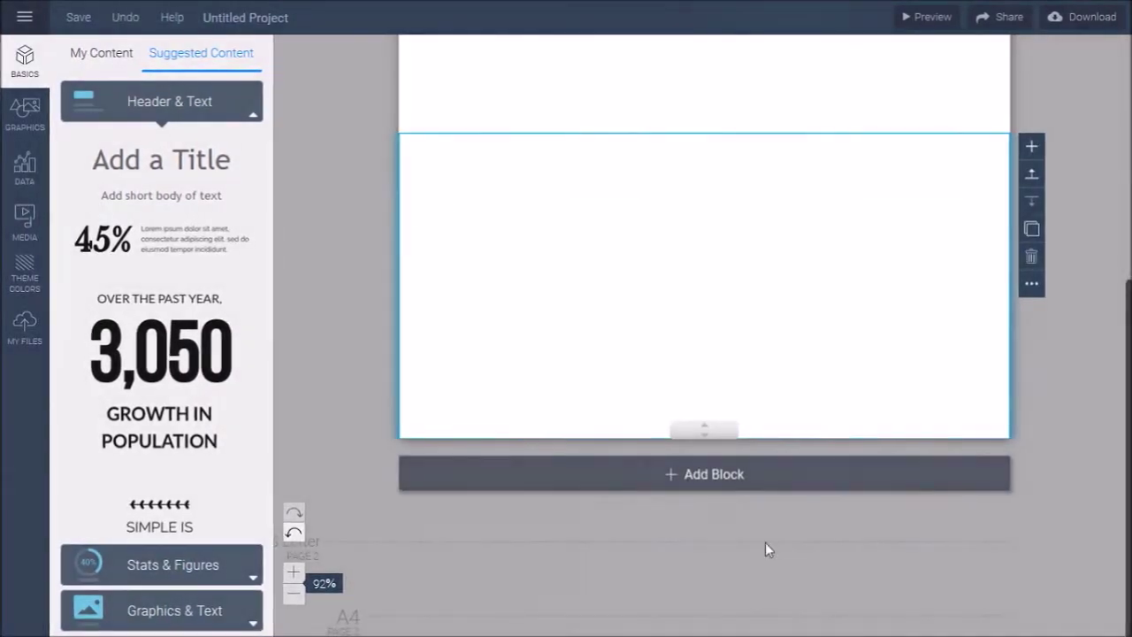
pyautogui.moveTo(704, 431); pyautogui.dragTo(700, 356)
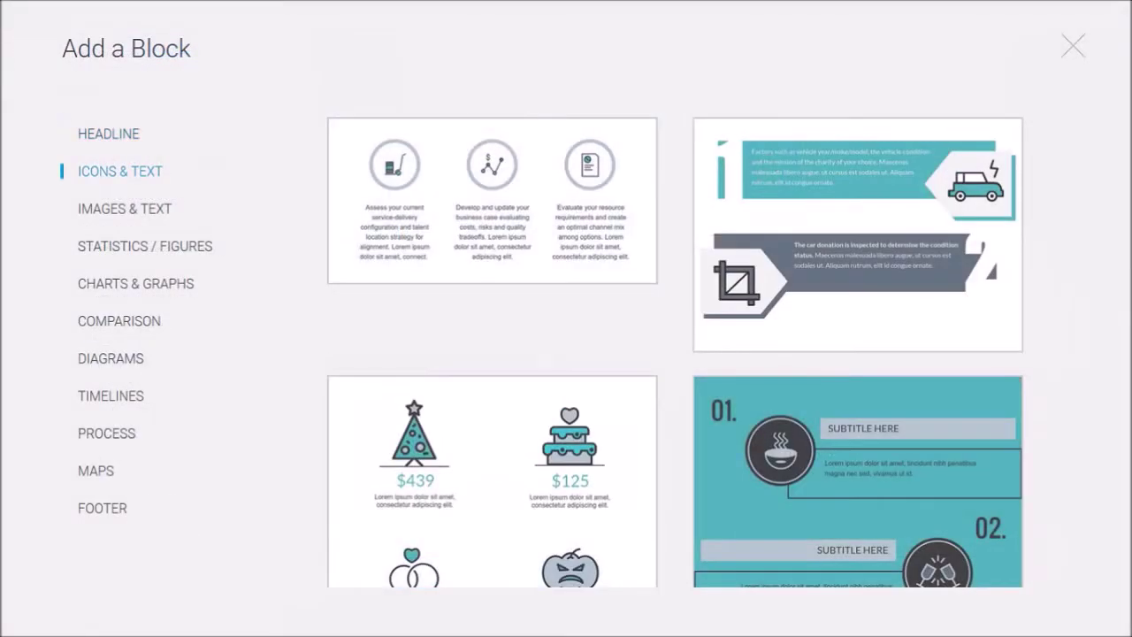
pyautogui.click(145, 246)
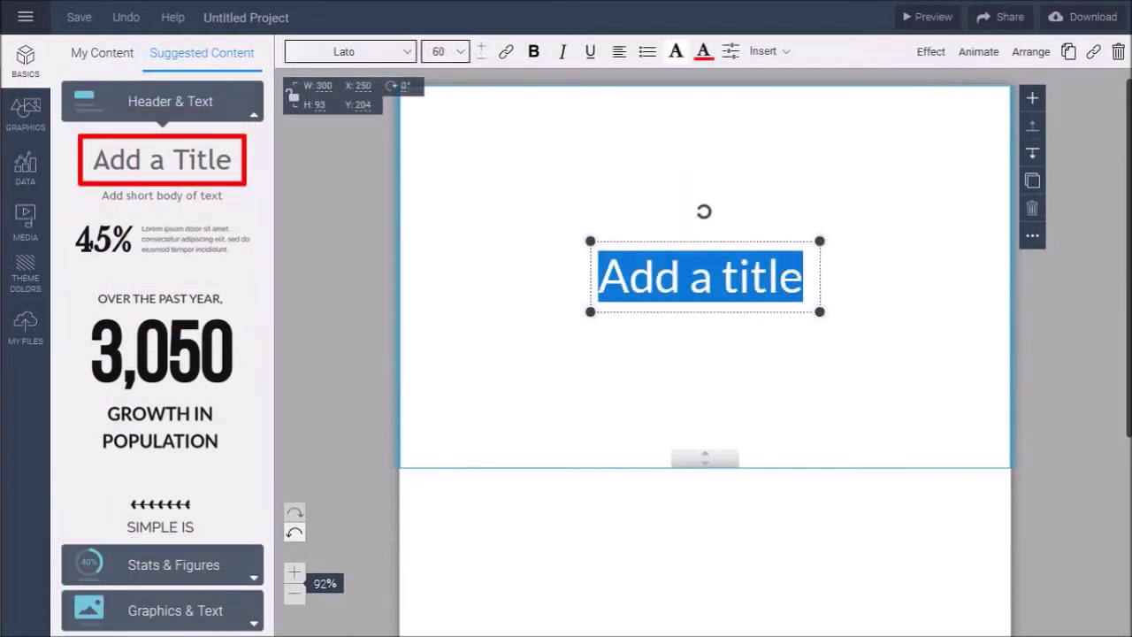
# Step: Set the title to "Mary Meeker's Internet Trends Report 2018", placed at the upper left of the first block in dark teal
pyautogui.write("Mary Meeker's Internet Trends Report 2018")
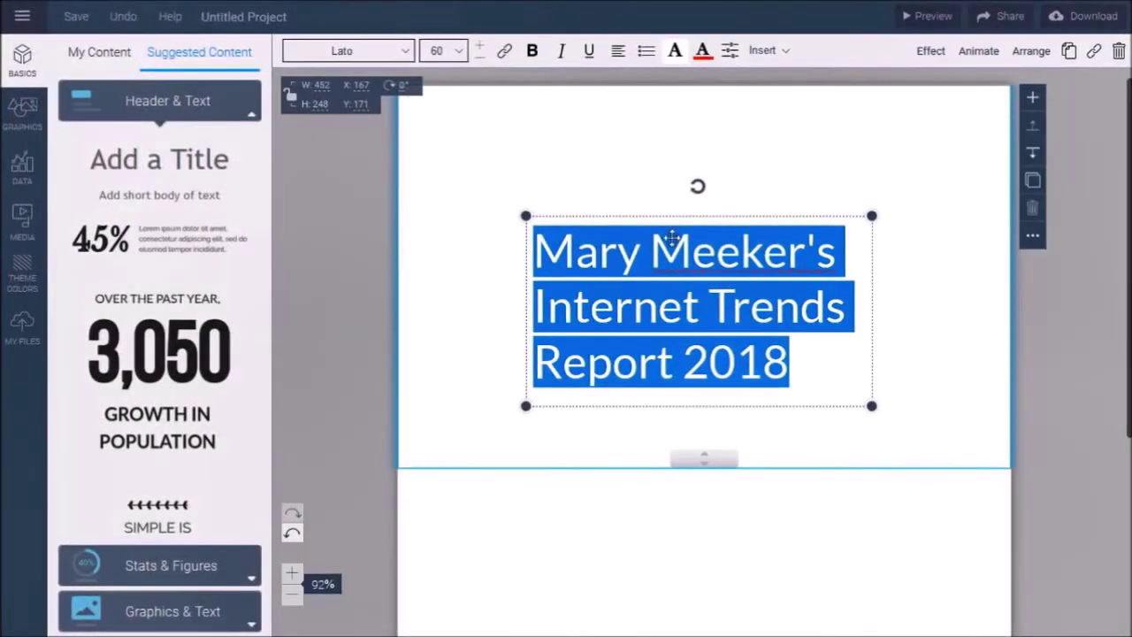
pyautogui.moveTo(668, 217); pyautogui.dragTo(577, 166)
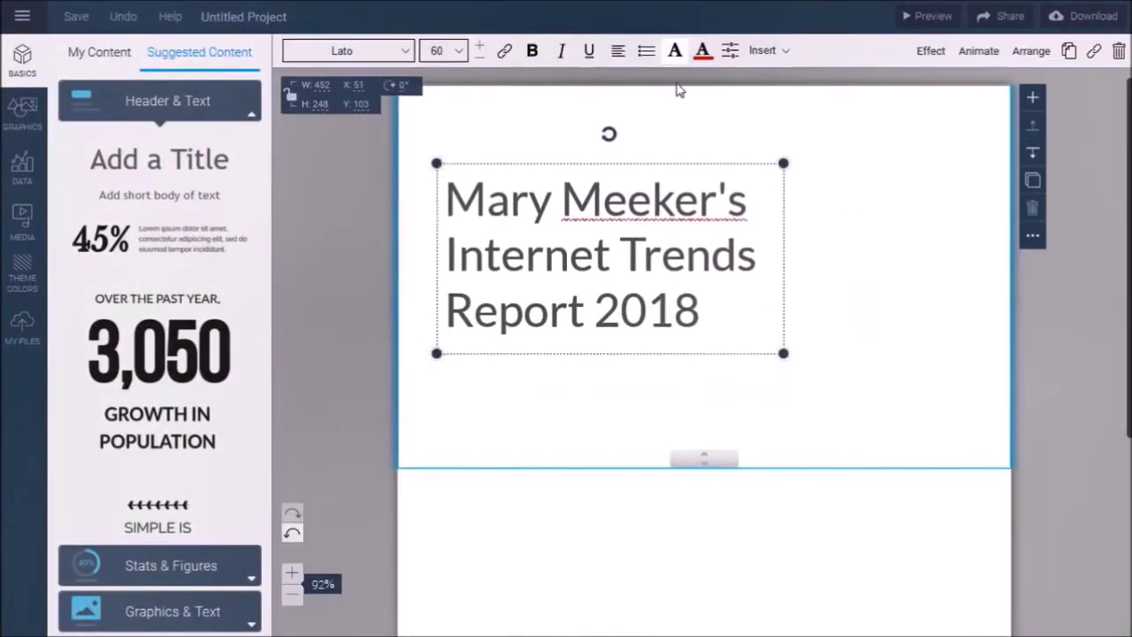
pyautogui.click(703, 50)
pyautogui.click(807, 86)
pyautogui.click(723, 256)
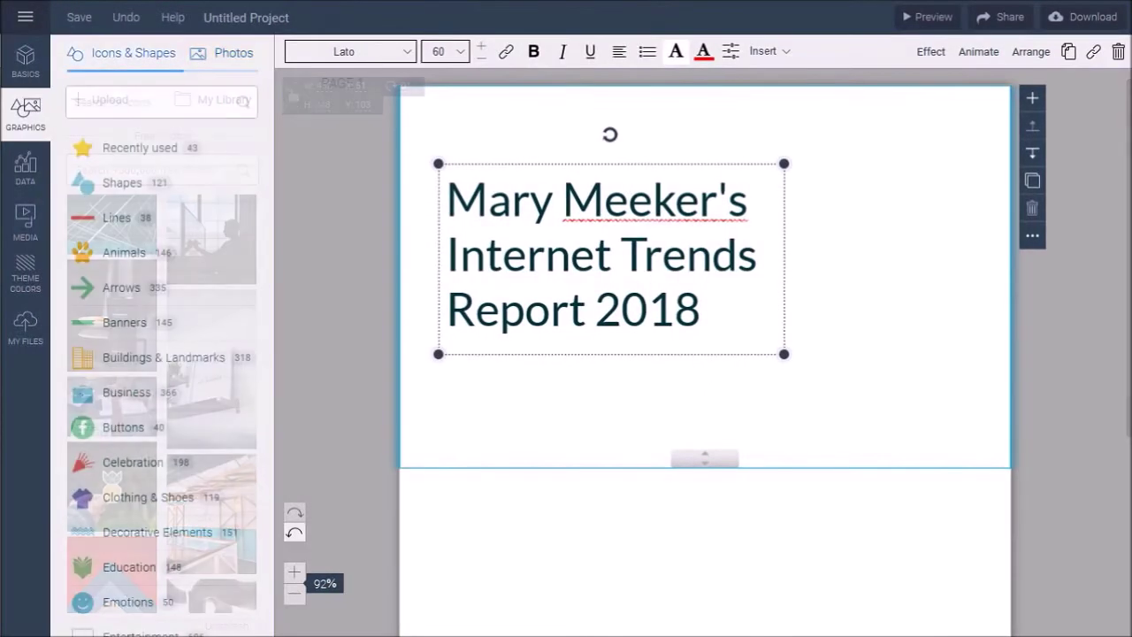
# Step: Find an "internet" icon, insert the orange browser-and-magnifier one, and place it beside the title at about 211 by 218
pyautogui.click(177, 108)
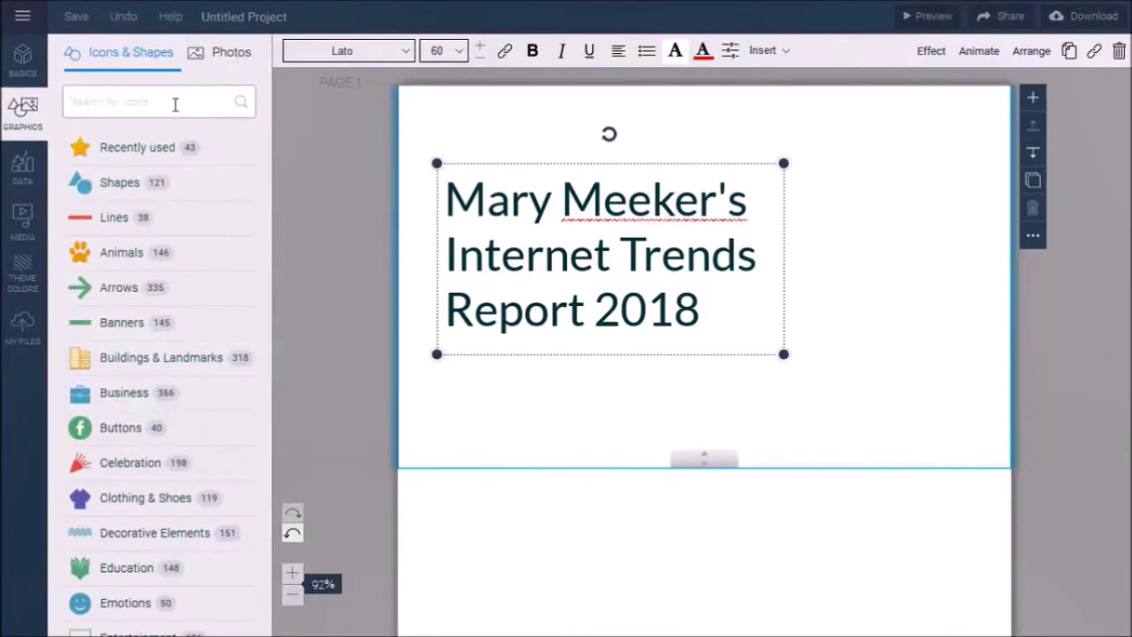
pyautogui.write('internet')
pyautogui.click(242, 105)
pyautogui.moveTo(219, 537); pyautogui.dragTo(818, 210)
pyautogui.moveTo(857, 247); pyautogui.dragTo(960, 355)
pyautogui.moveTo(850, 231); pyautogui.dragTo(859, 235)
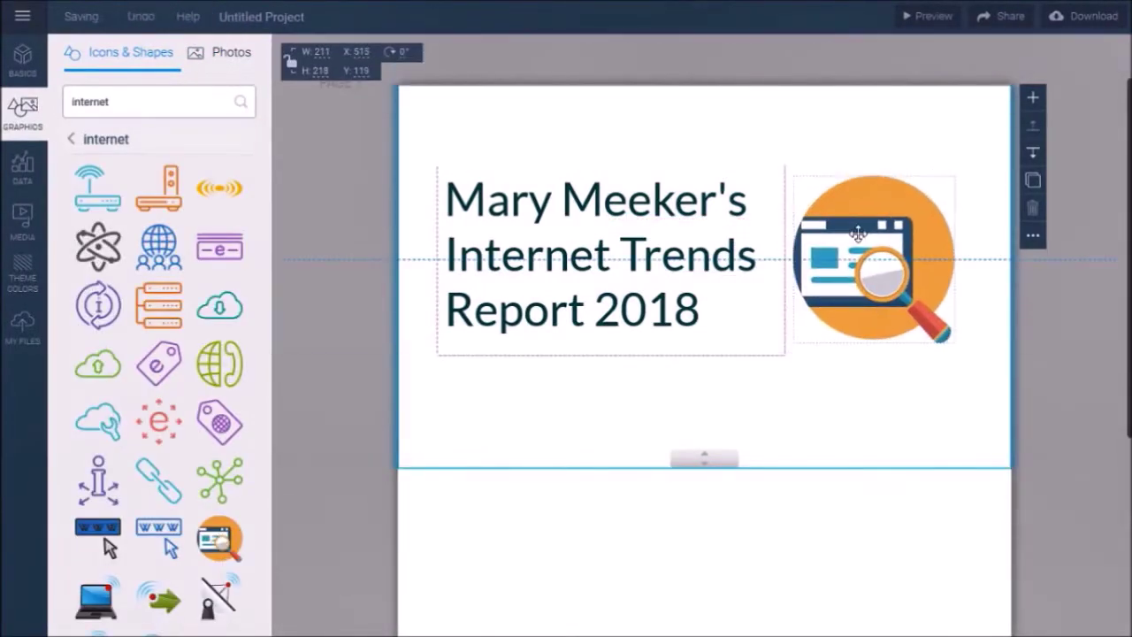
# Step: Shorten the header block and move the title and icon up together to fit within it
pyautogui.keyDown('shift'); pyautogui.click(674, 231); pyautogui.keyUp('shift')
pyautogui.moveTo(678, 206); pyautogui.dragTo(672, 180)
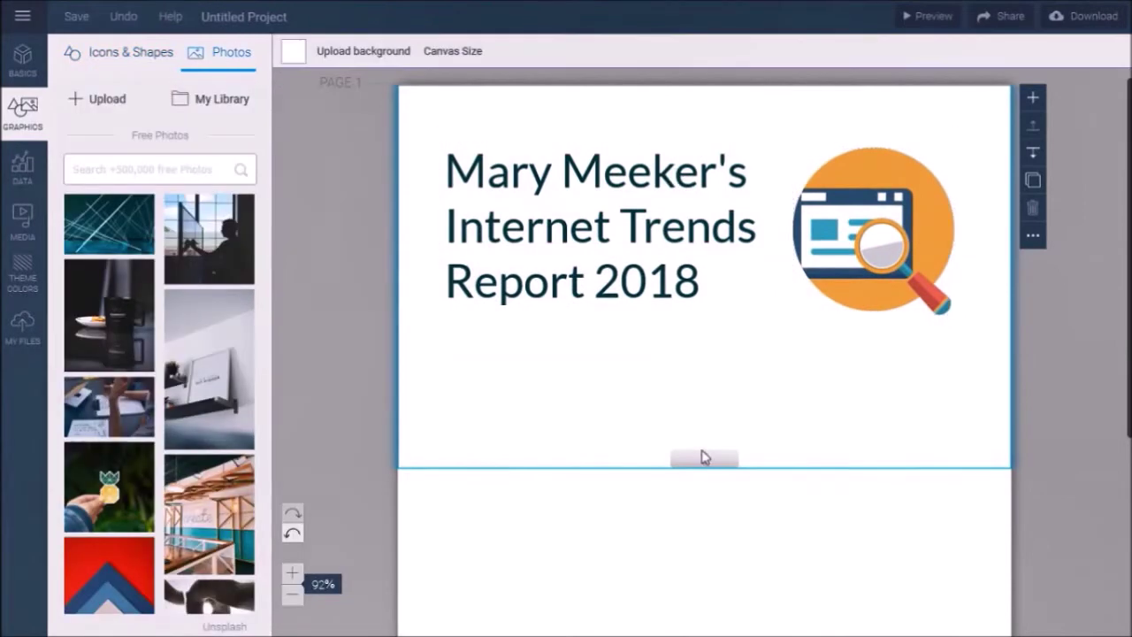
pyautogui.moveTo(704, 457); pyautogui.dragTo(705, 352)
pyautogui.click(721, 279)
pyautogui.keyDown('shift'); pyautogui.click(838, 237); pyautogui.keyUp('shift')
pyautogui.moveTo(847, 233); pyautogui.dragTo(849, 222)
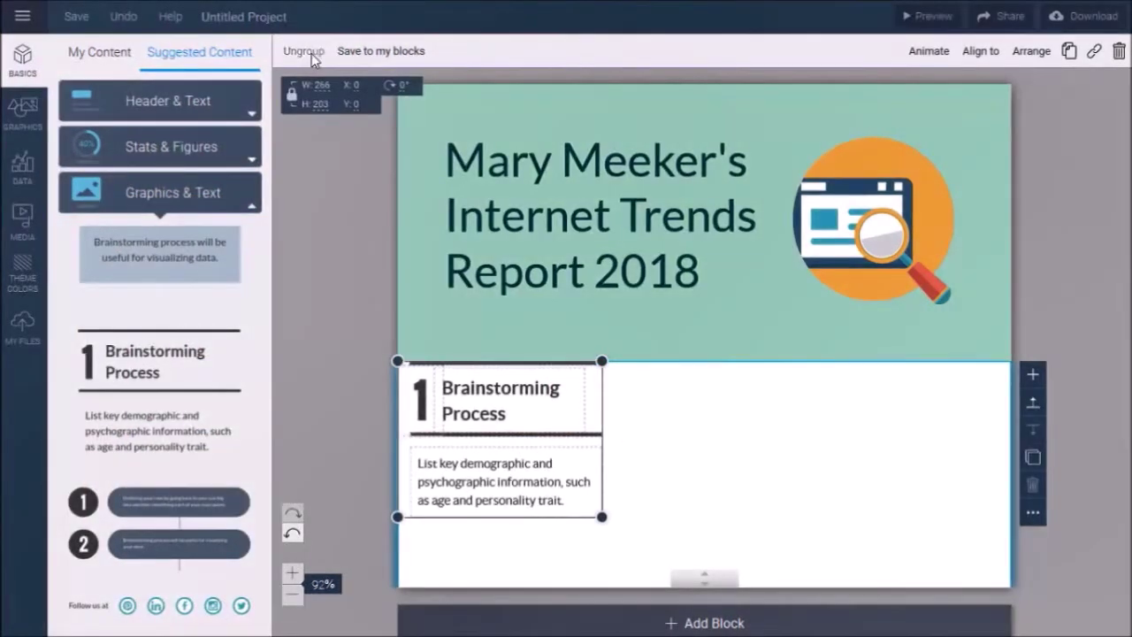
# Step: Ungroup the Brainstorming Process element, delete its body text, and regroup the number, heading and lines
pyautogui.click(312, 53)
pyautogui.click(571, 450)
pyautogui.press('Delete')
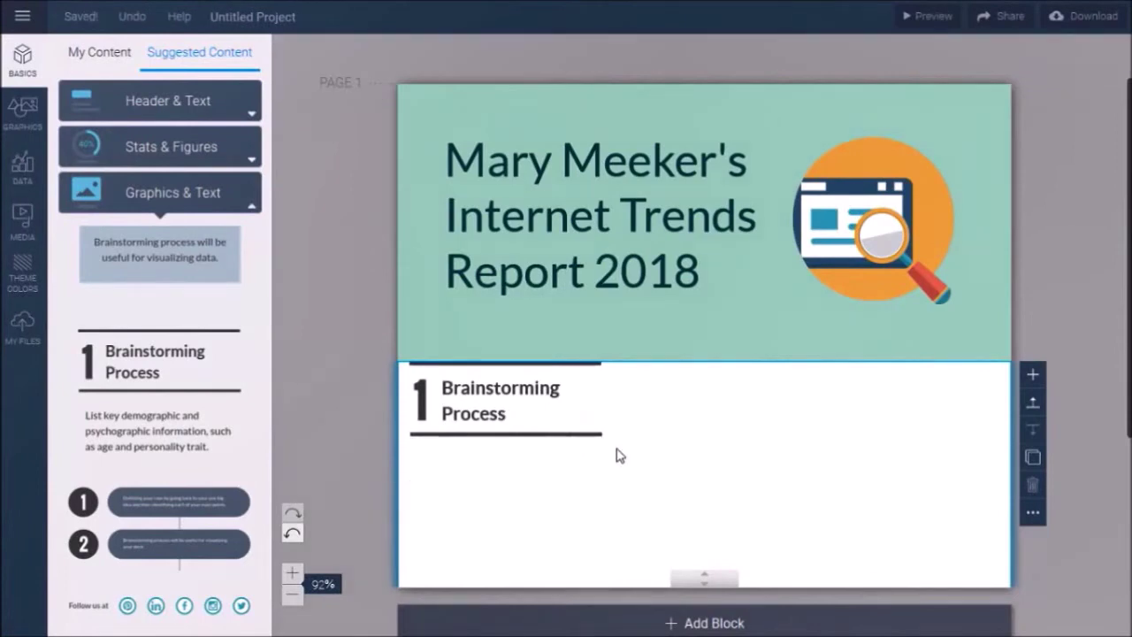
pyautogui.moveTo(644, 441); pyautogui.dragTo(394, 345)
pyautogui.click(303, 51)
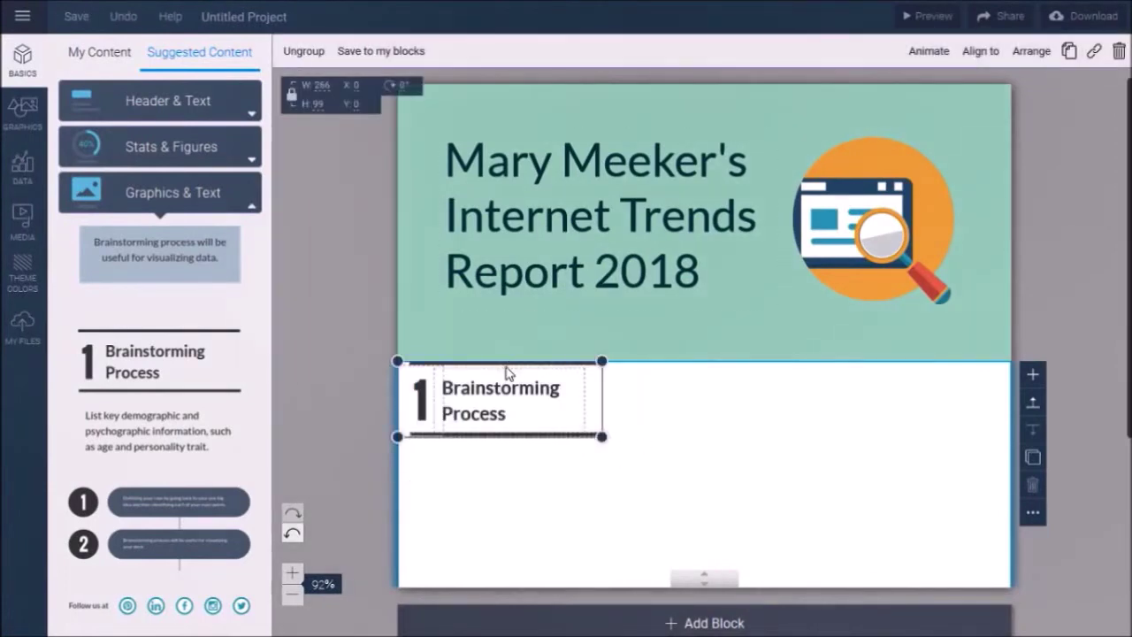
# Step: Enlarge the numbered Brainstorming Process heading group and position it near the upper left corner of the second block
pyautogui.moveTo(448, 392); pyautogui.dragTo(468, 411)
pyautogui.moveTo(622, 456); pyautogui.dragTo(698, 518)
pyautogui.moveTo(589, 437); pyautogui.dragTo(581, 432)
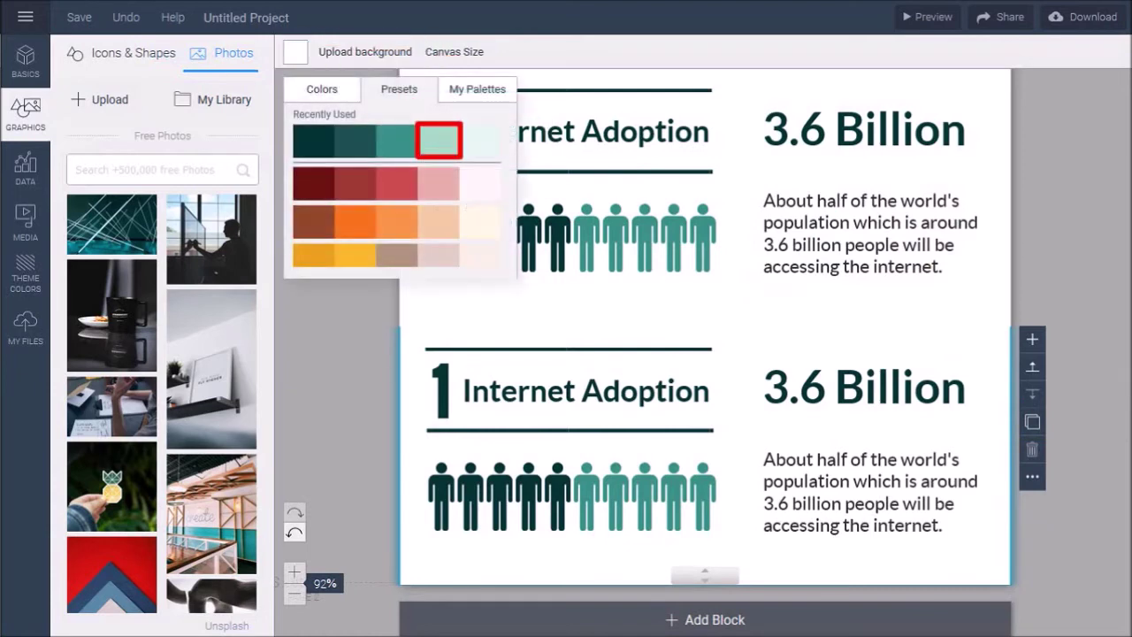
# Step: Give the duplicated Internet Adoption block a light green background and delete its people pictogram, 3.6 Billion figure and body text
pyautogui.click(438, 141)
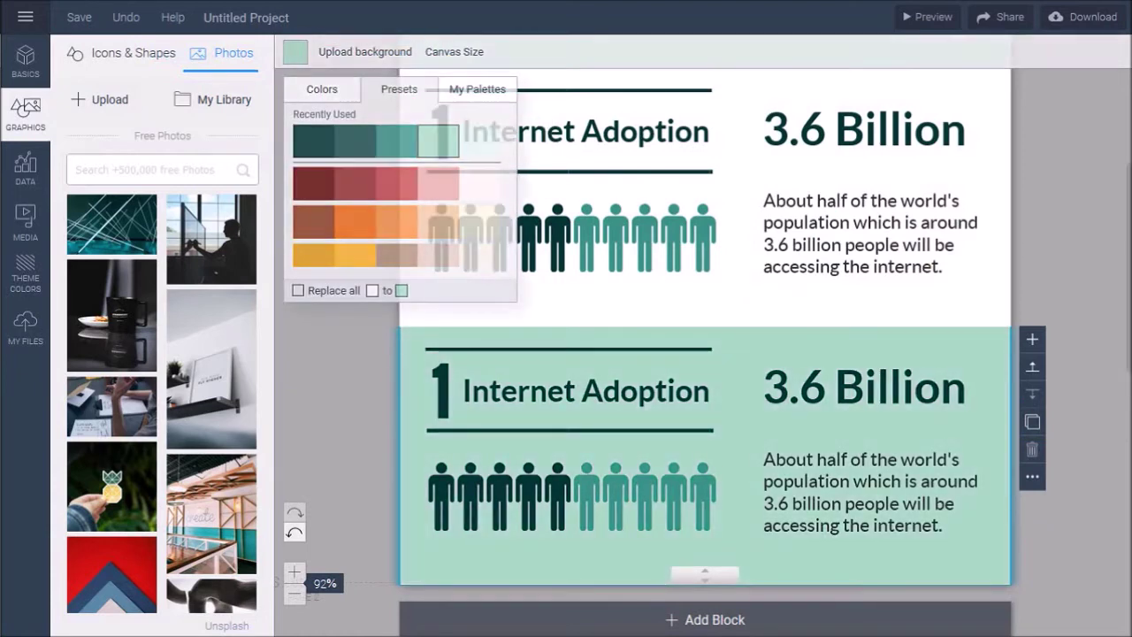
pyautogui.click(688, 480)
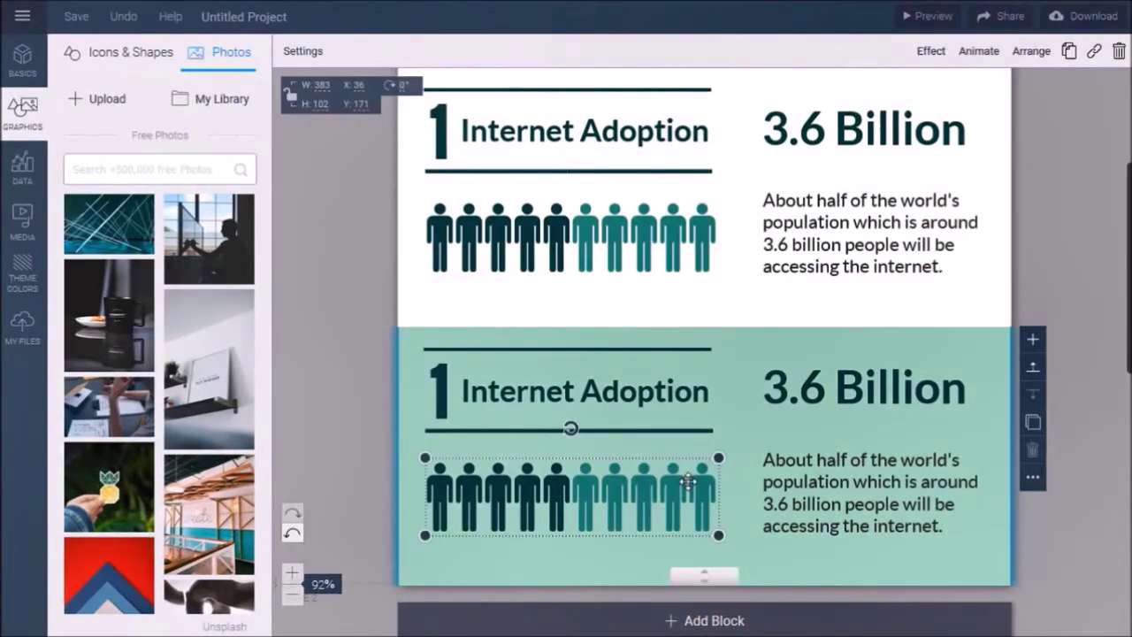
pyautogui.press('Delete')
pyautogui.click(818, 411)
pyautogui.press('Delete')
pyautogui.click(855, 449)
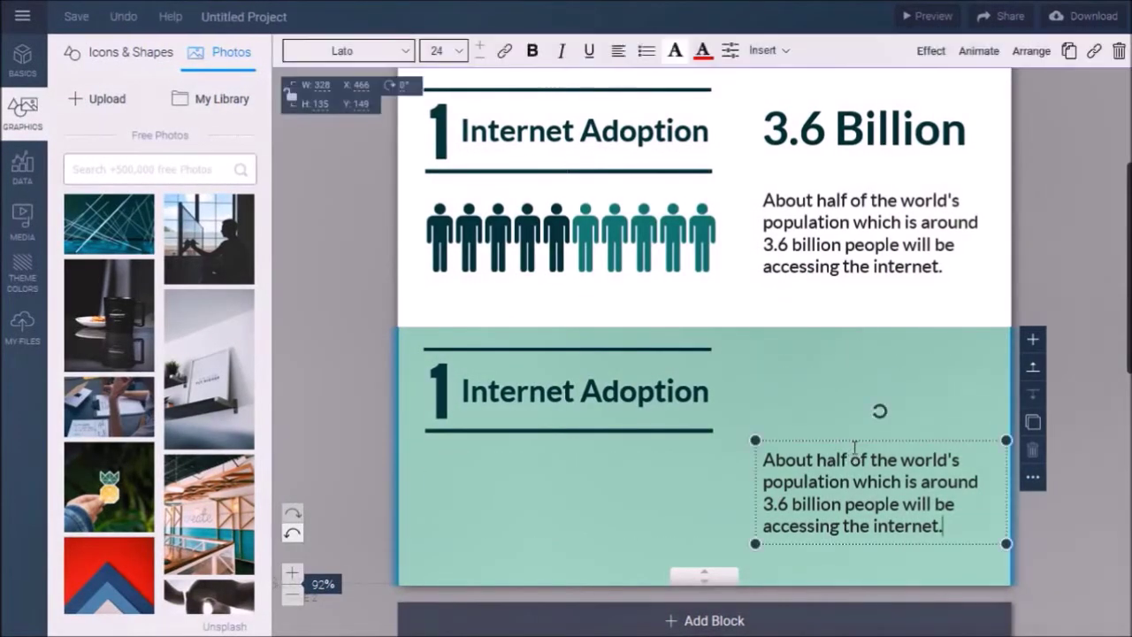
pyautogui.press('Delete')
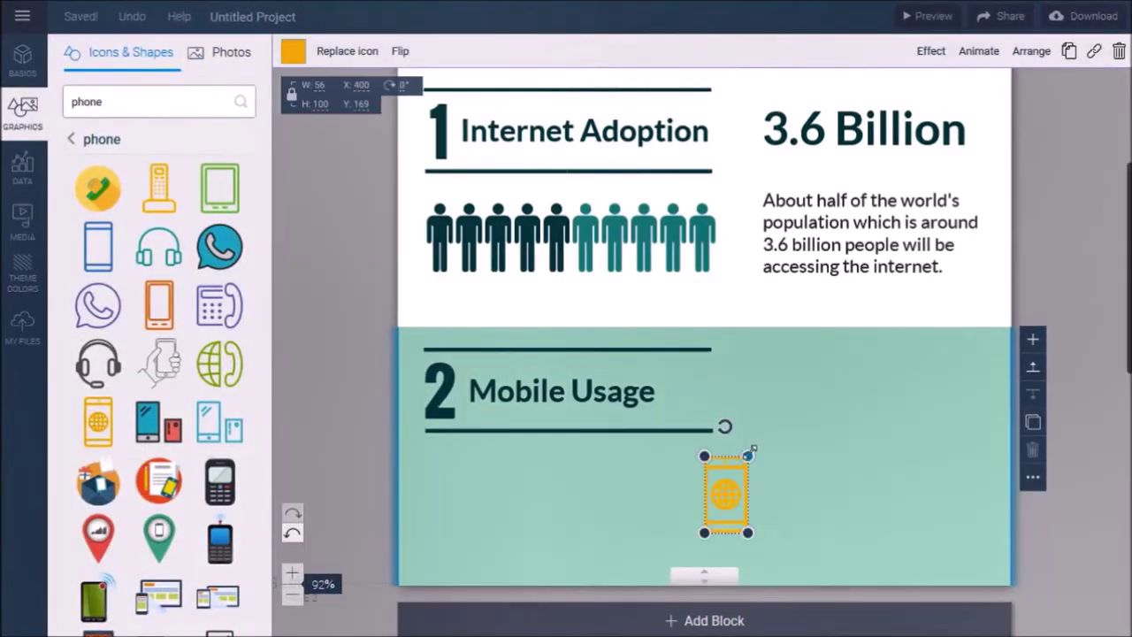
# Step: Enlarge the phone icon to about 133 by 236, place it right of the Mobile Usage heading, and recolor it darkest teal
pyautogui.moveTo(754, 449); pyautogui.dragTo(879, 344)
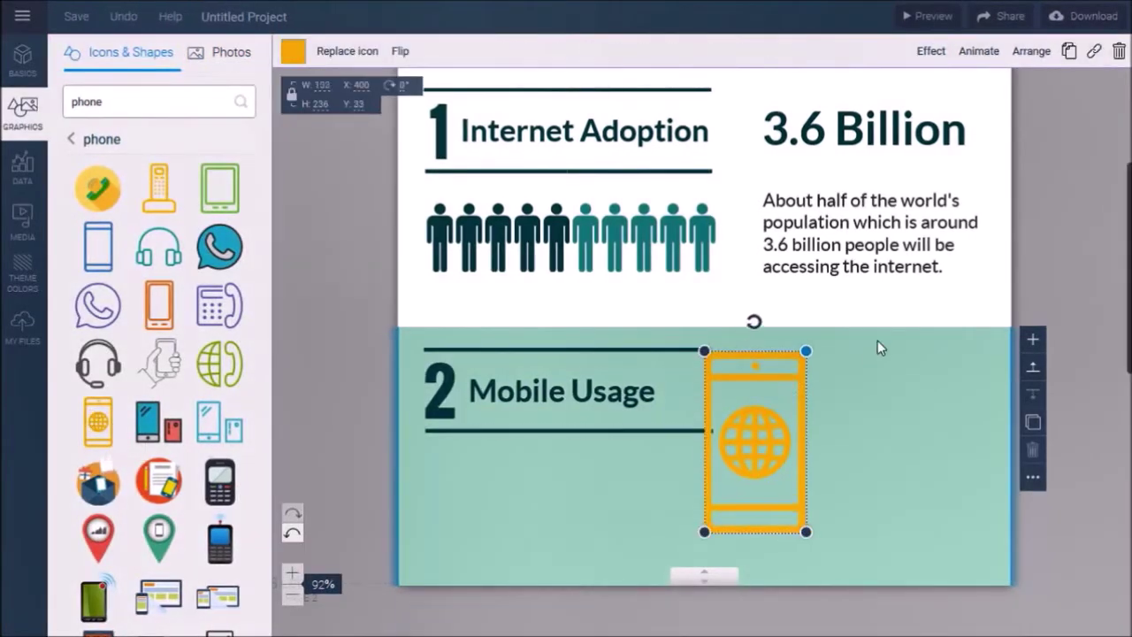
pyautogui.moveTo(771, 422); pyautogui.dragTo(877, 416)
pyautogui.click(293, 51)
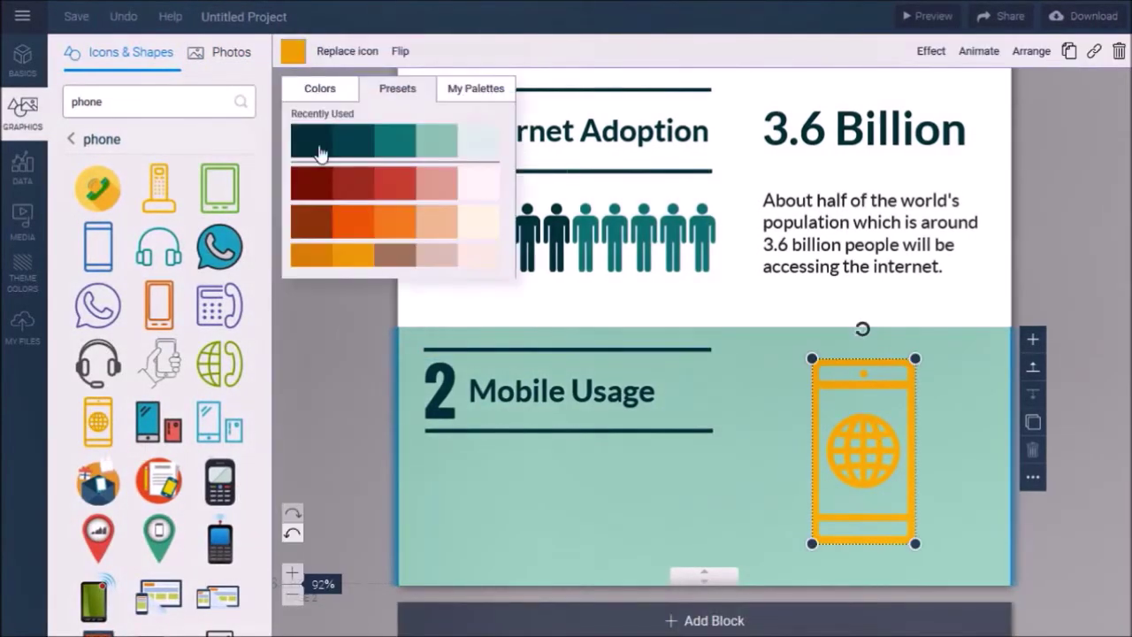
pyautogui.click(318, 146)
pyautogui.click(361, 433)
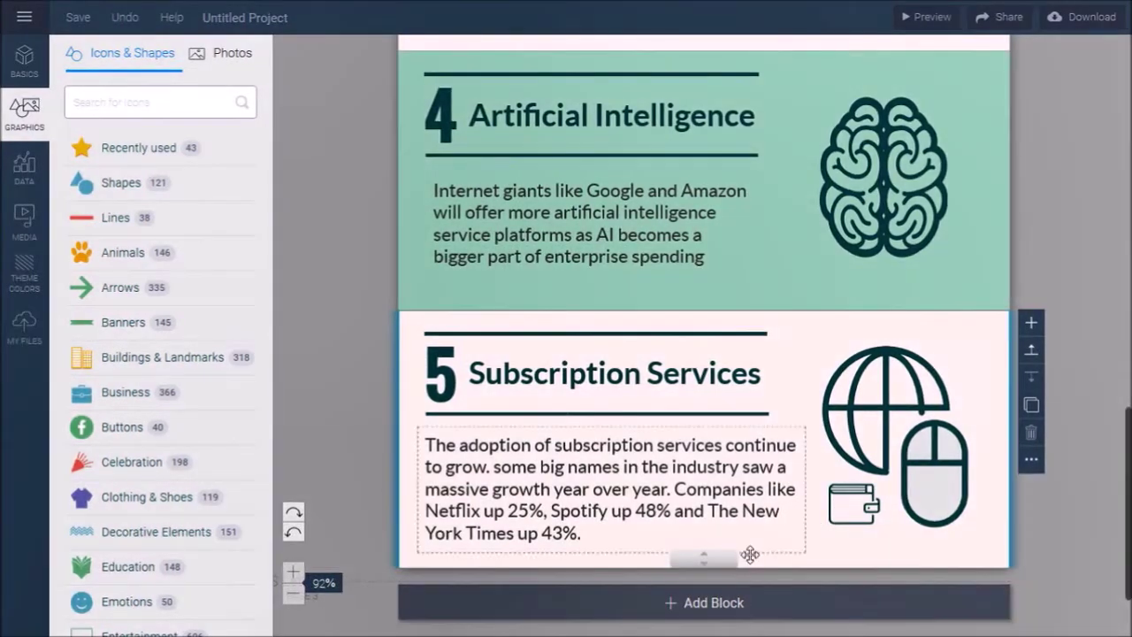
# Step: Embed the Internet Trends 2018 slideshow from pasted iframe code in a new block below Subscription Services and increase the block's height
pyautogui.click(683, 603)
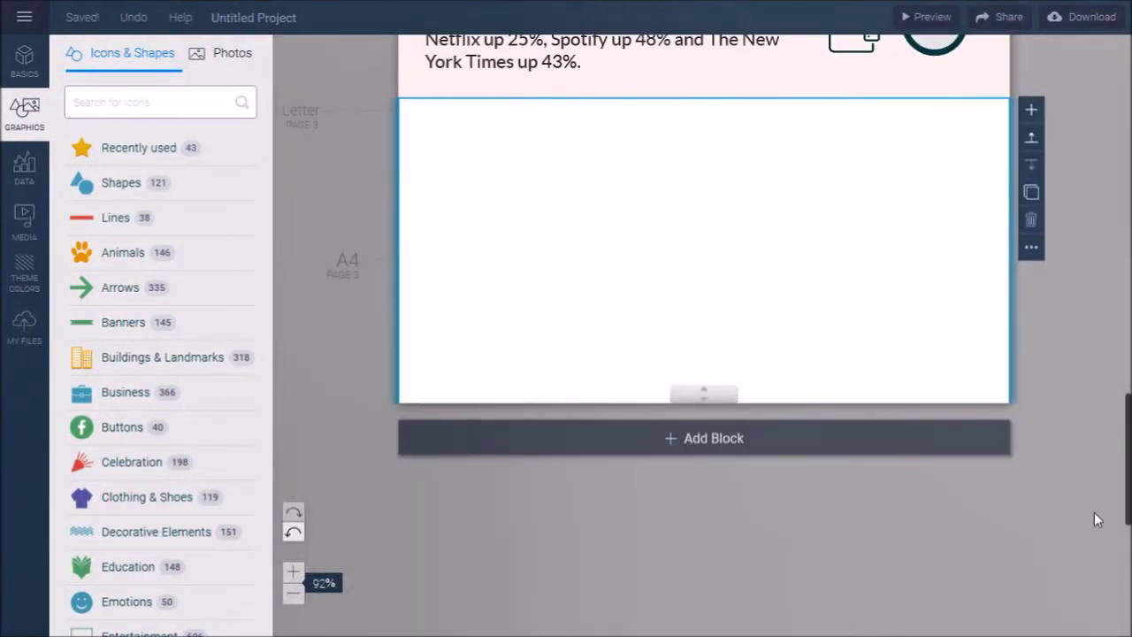
pyautogui.moveTo(1127, 500); pyautogui.dragTo(1128, 464)
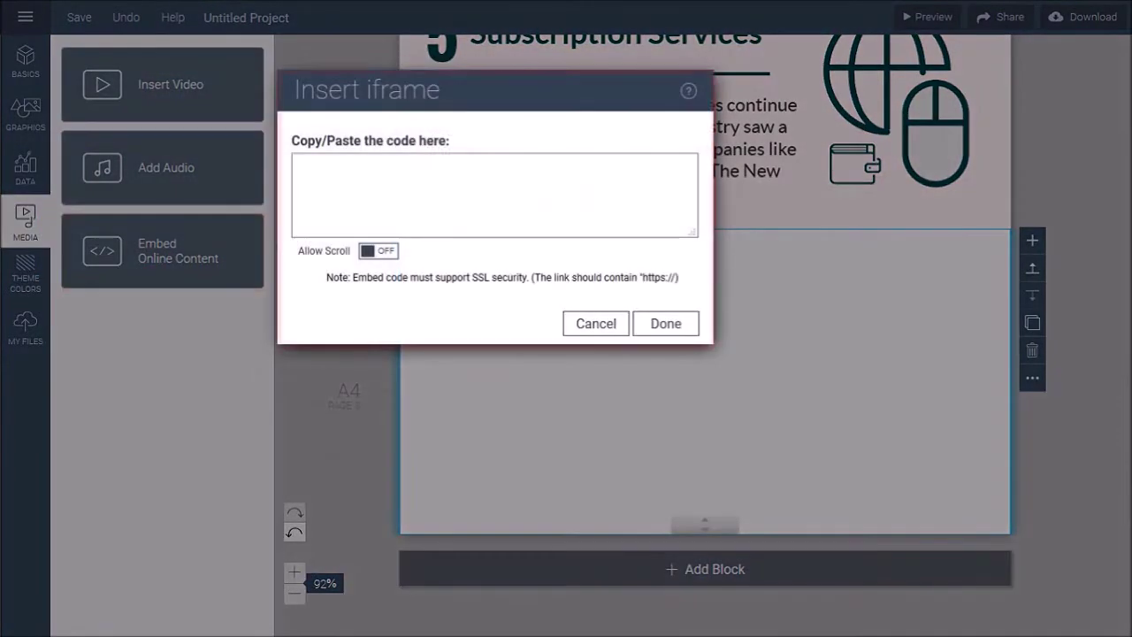
pyautogui.hotkey('ctrl', 'v')
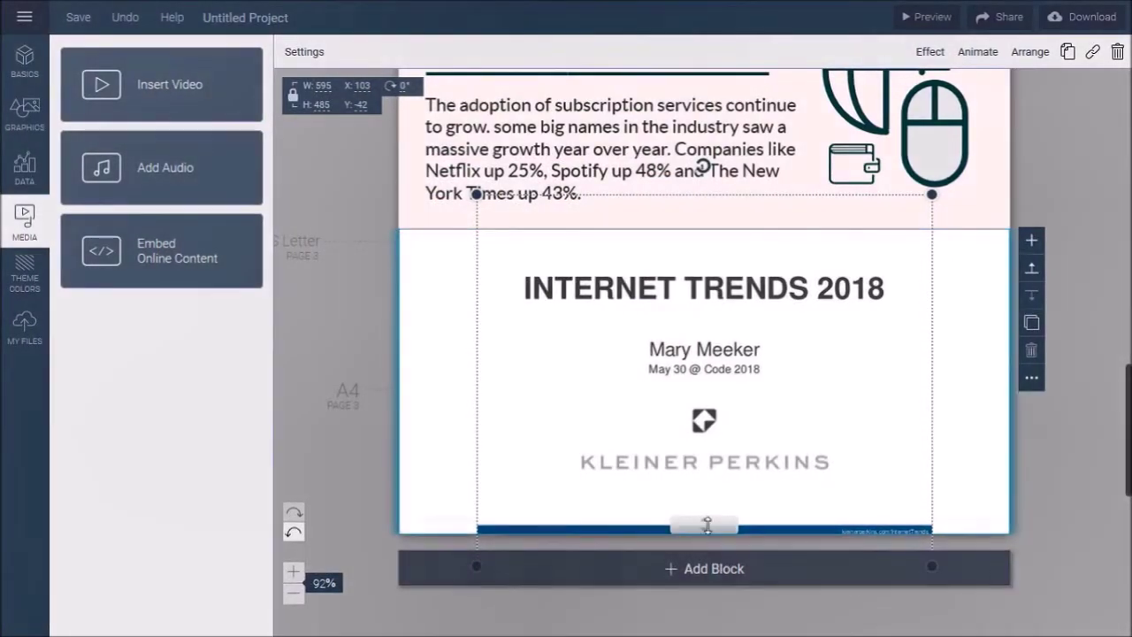
pyautogui.moveTo(708, 526); pyautogui.dragTo(704, 583)
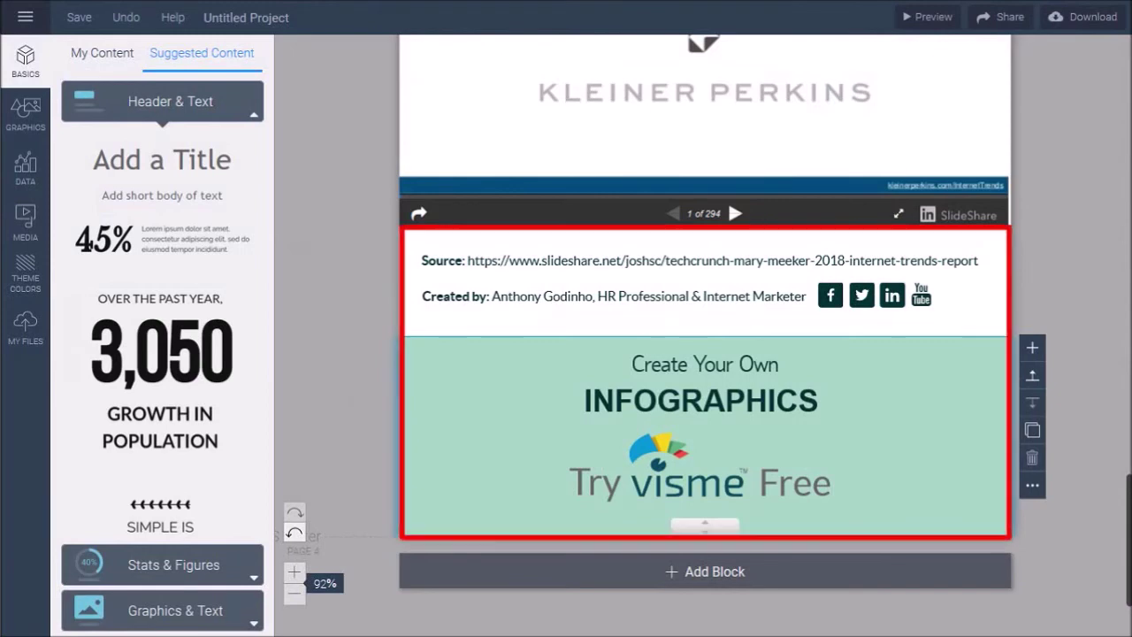
# Step: Open the link settings for the Facebook icon in the Created by line
pyautogui.click(829, 295)
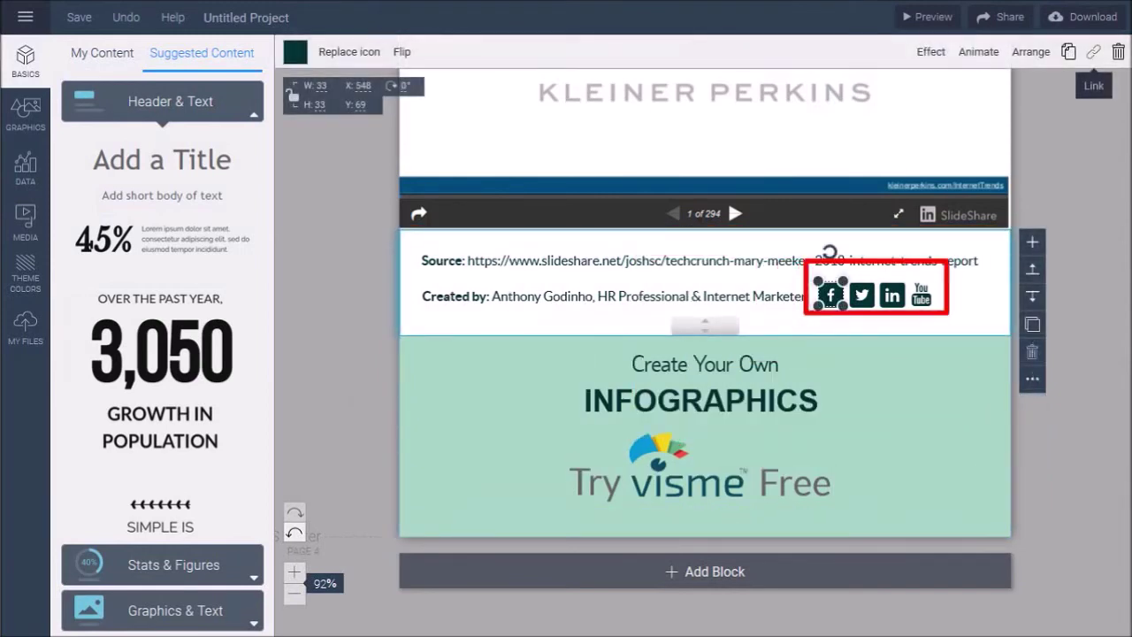
pyautogui.click(1093, 51)
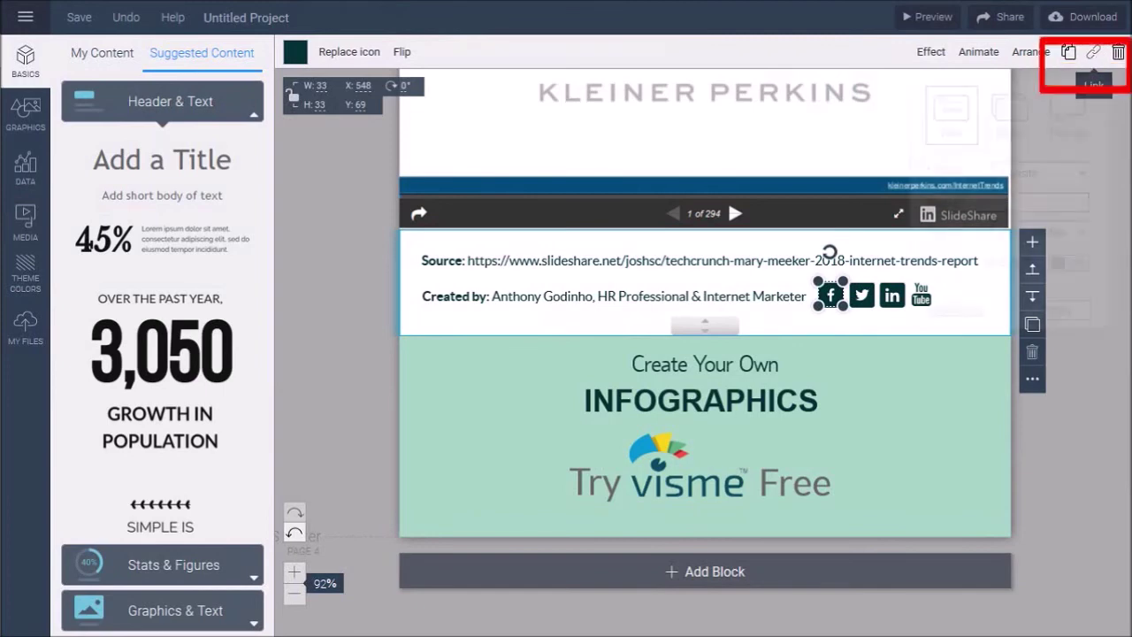